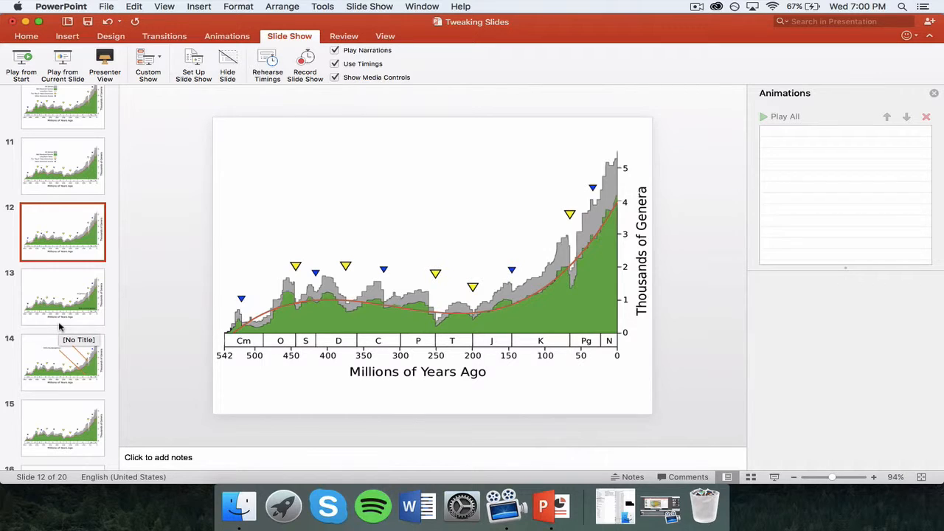
- Step through slides 13, 14 and 15, then bring up slide 16 with its rectangle animation list
{"action": "left_click", "coordinate": [65, 294]}
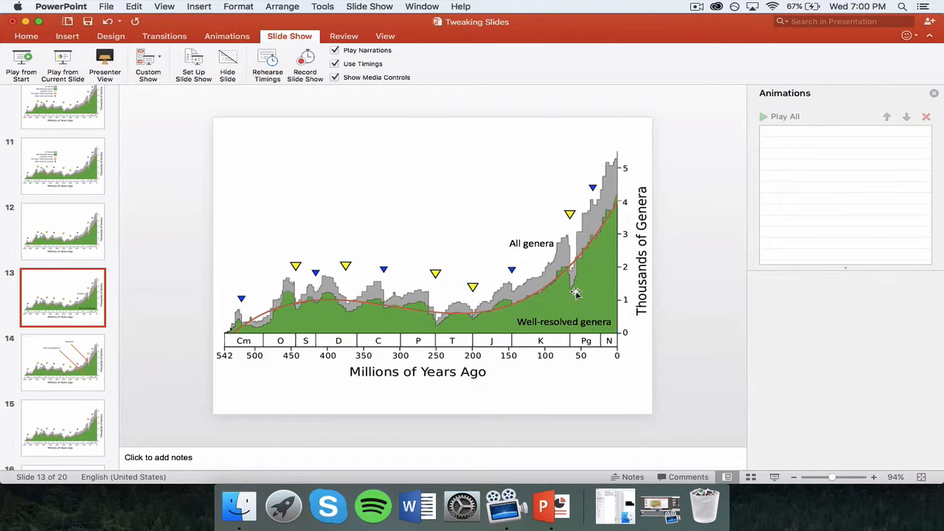
{"action": "left_click", "coordinate": [65, 362]}
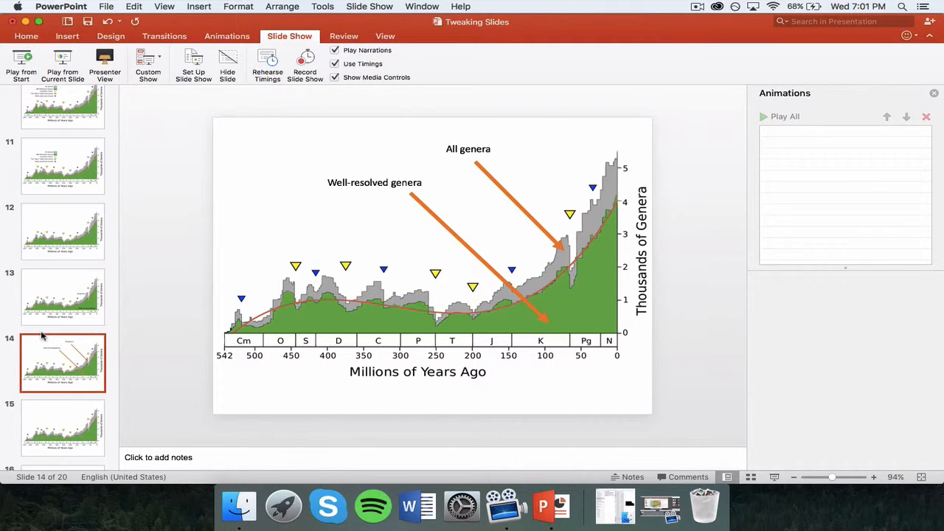
{"action": "scroll", "coordinate": [42, 335], "scroll_direction": "down", "scroll_amount": 5}
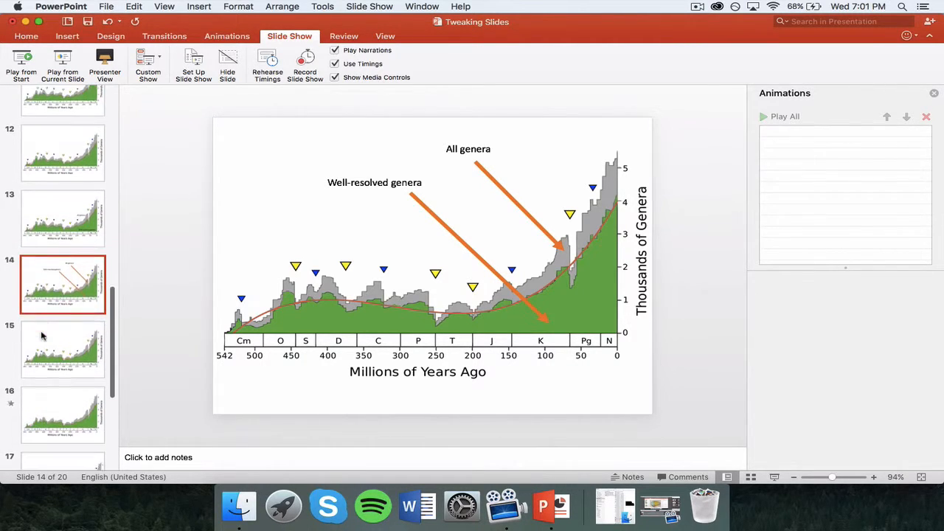
{"action": "left_click", "coordinate": [49, 327]}
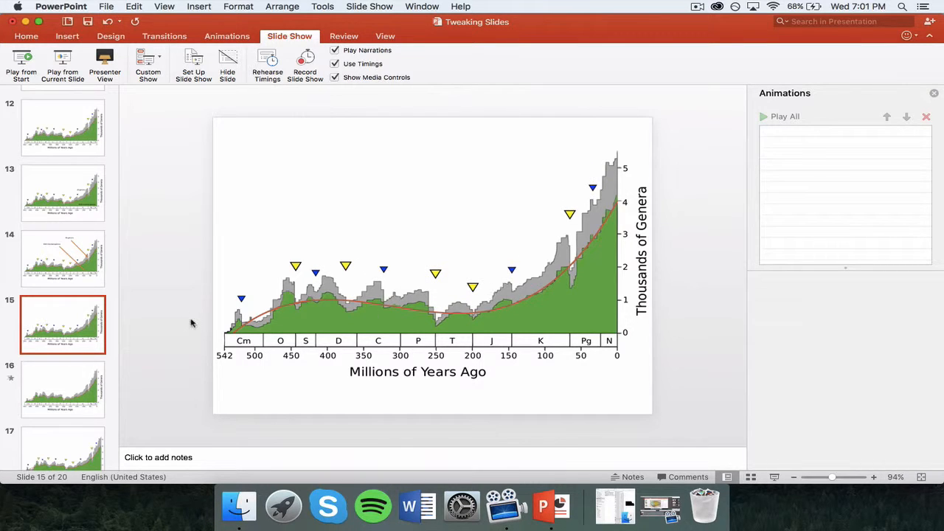
{"action": "left_click", "coordinate": [52, 384]}
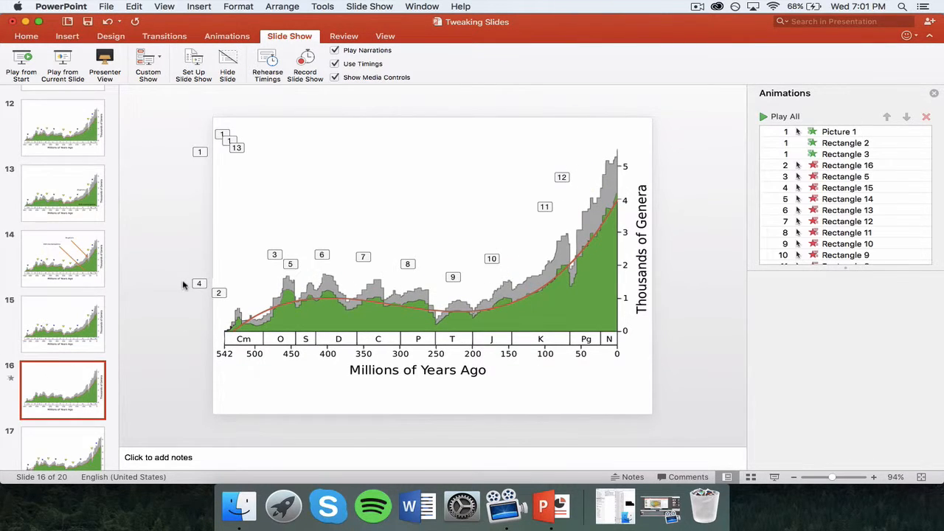
{"action": "left_click_drag", "start_coordinate": [155, 110], "coordinate": [695, 451]}
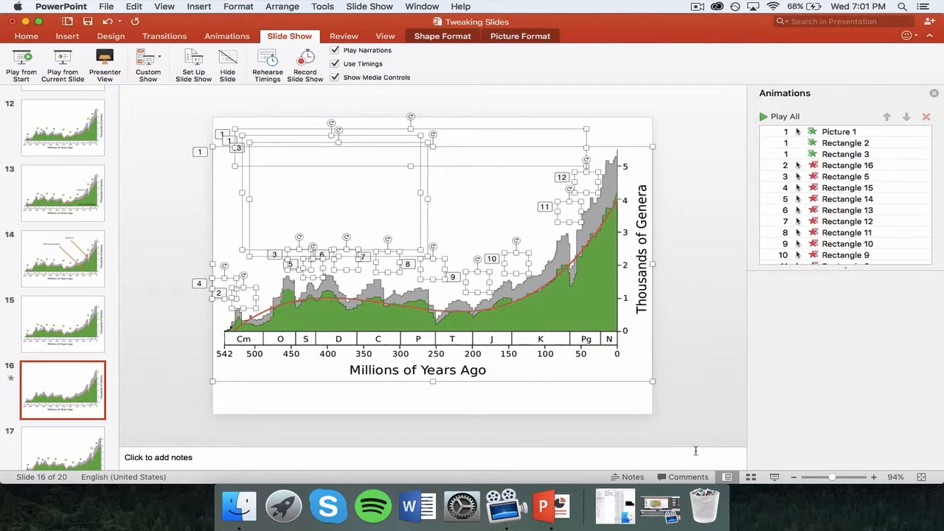
{"action": "left_click", "coordinate": [717, 263]}
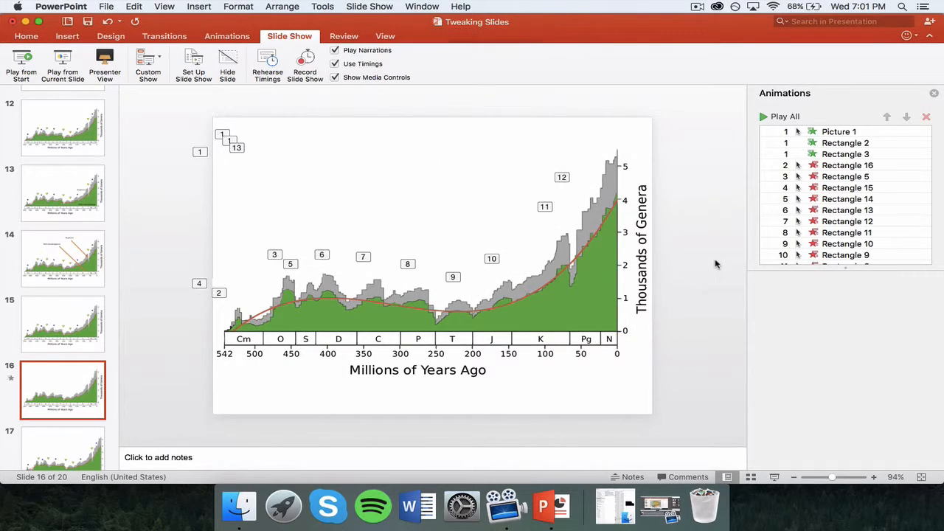
{"action": "left_click", "coordinate": [53, 63]}
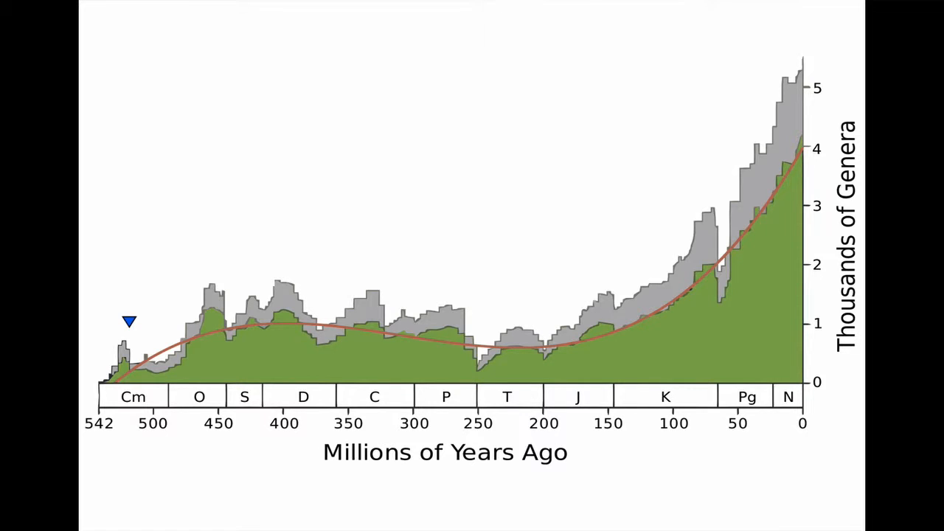
{"action": "key", "text": "Right"}
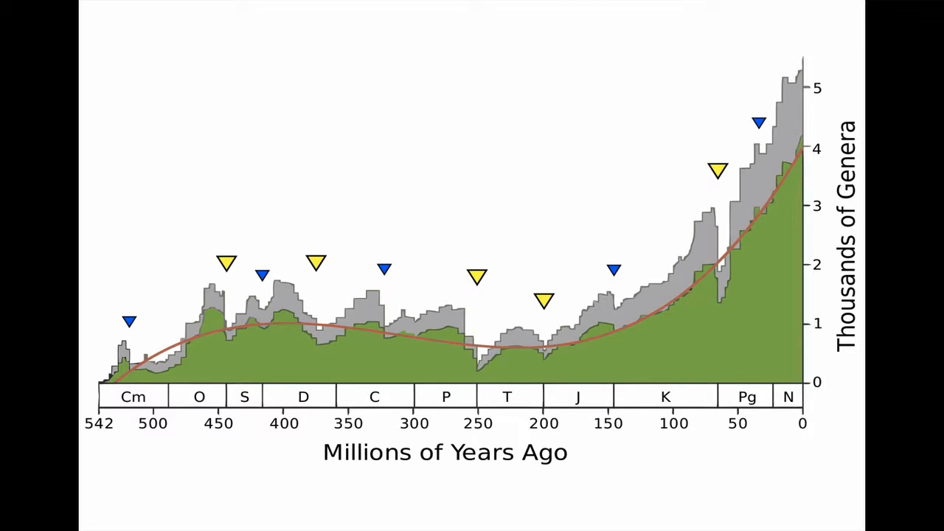
{"action": "key", "text": "Escape"}
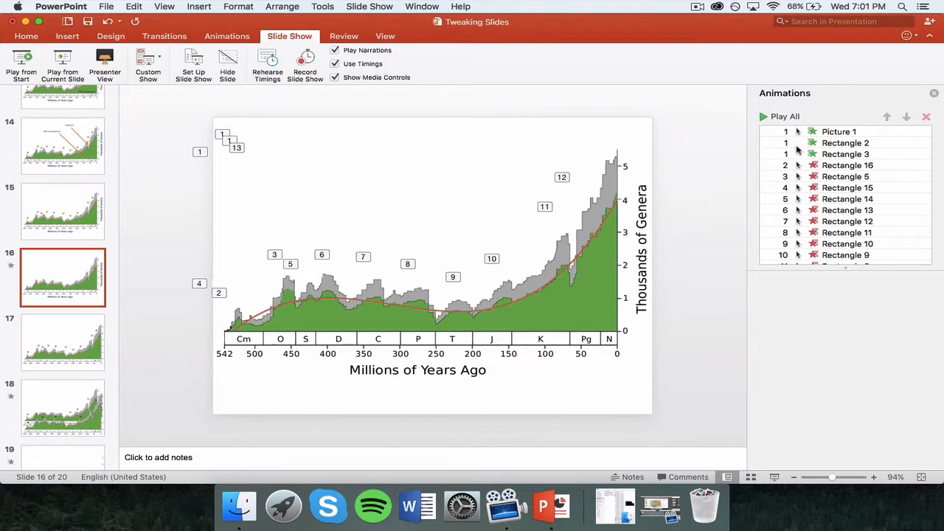
- Inspect Rectangle 16's animation timing and select the small rectangle beside tag 10
{"action": "left_click", "coordinate": [851, 156]}
{"action": "left_click", "coordinate": [849, 169]}
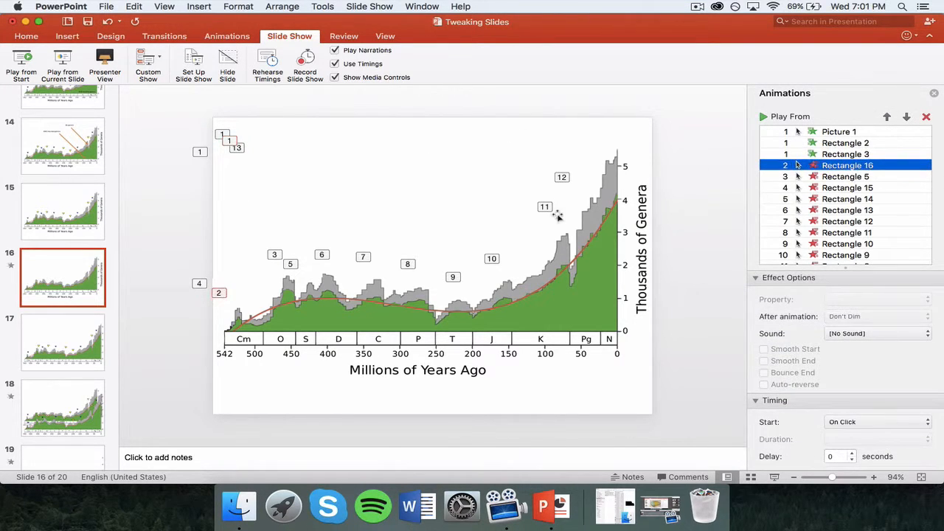
{"action": "left_click", "coordinate": [228, 36]}
{"action": "left_click", "coordinate": [481, 272]}
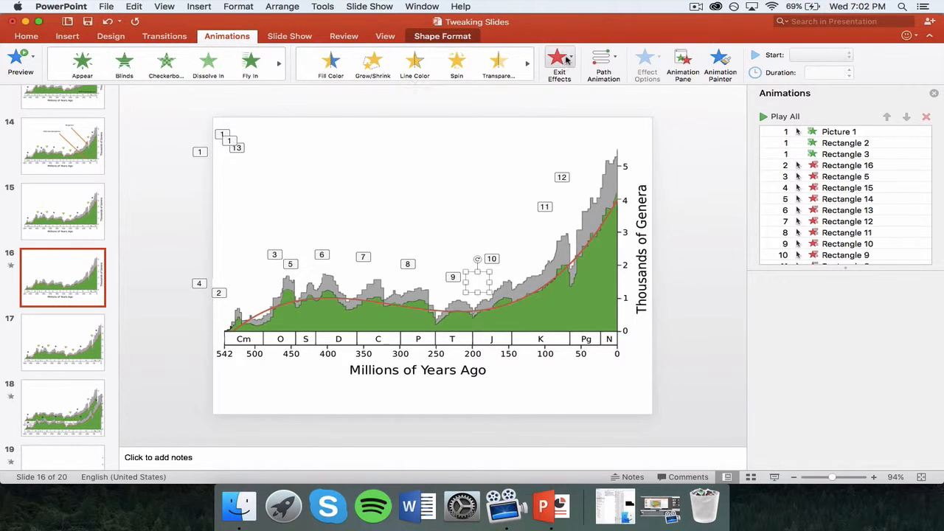
- Browse the available Exit Effects for that rectangle without applying one, then go to slide 17
{"action": "left_click", "coordinate": [566, 59]}
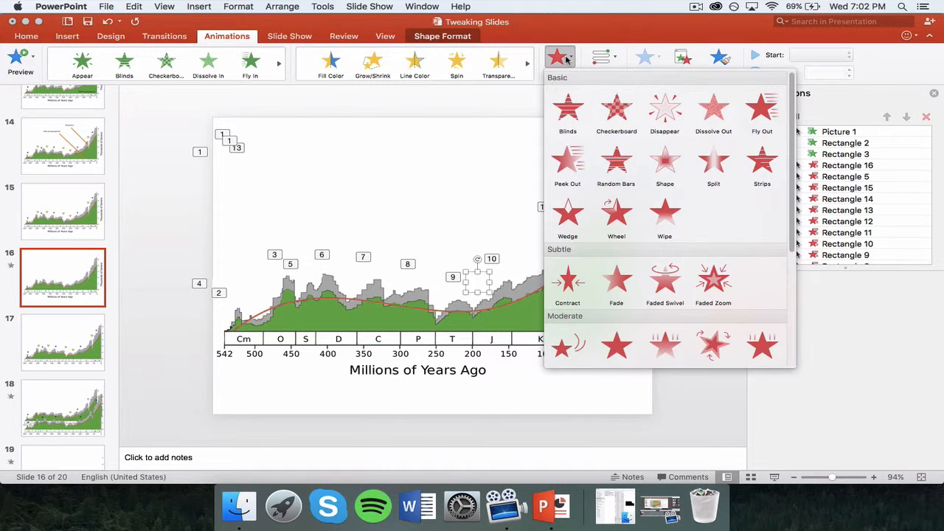
{"action": "scroll", "coordinate": [623, 171], "scroll_direction": "down", "scroll_amount": 6}
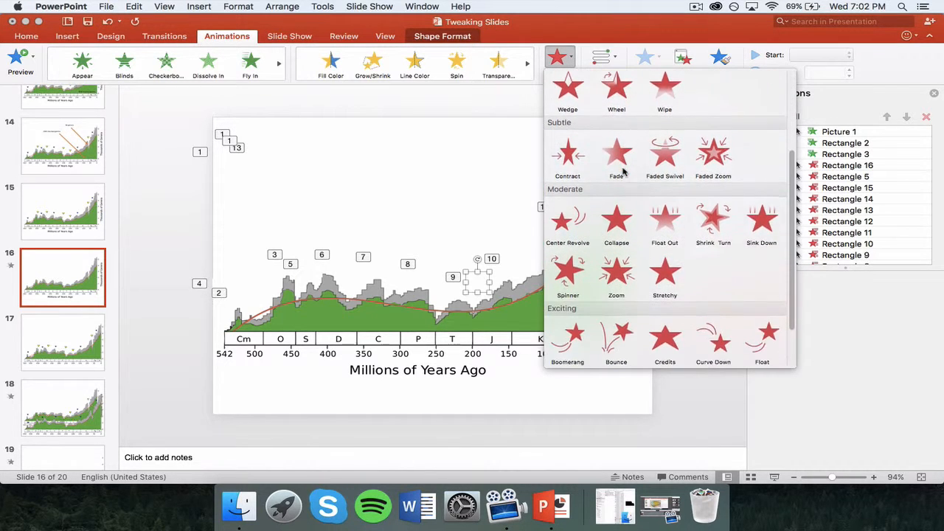
{"action": "scroll", "coordinate": [623, 171], "scroll_direction": "up", "scroll_amount": 5}
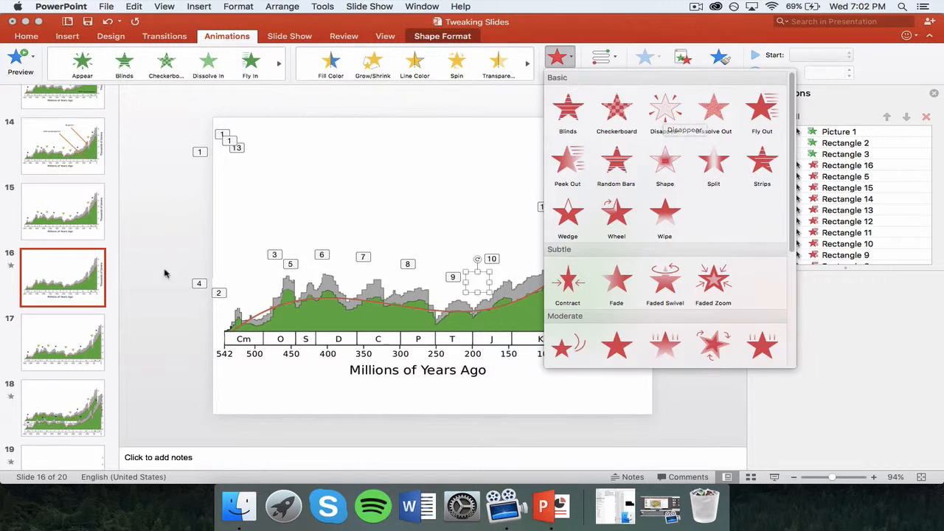
{"action": "left_click", "coordinate": [70, 341]}
{"action": "left_click", "coordinate": [70, 341]}
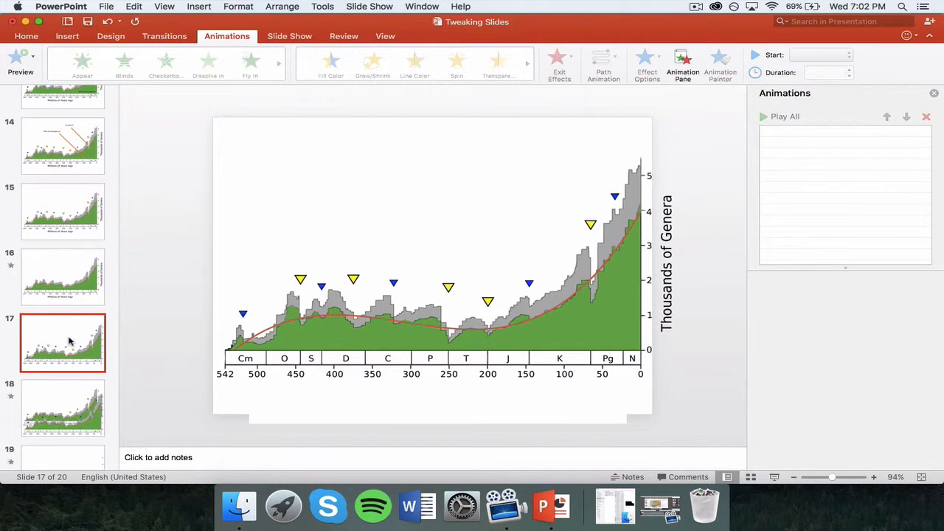
- Select the axis-title box and the chart picture on slide 17, then open slide 18
{"action": "scroll", "coordinate": [71, 341], "scroll_direction": "down", "scroll_amount": 1}
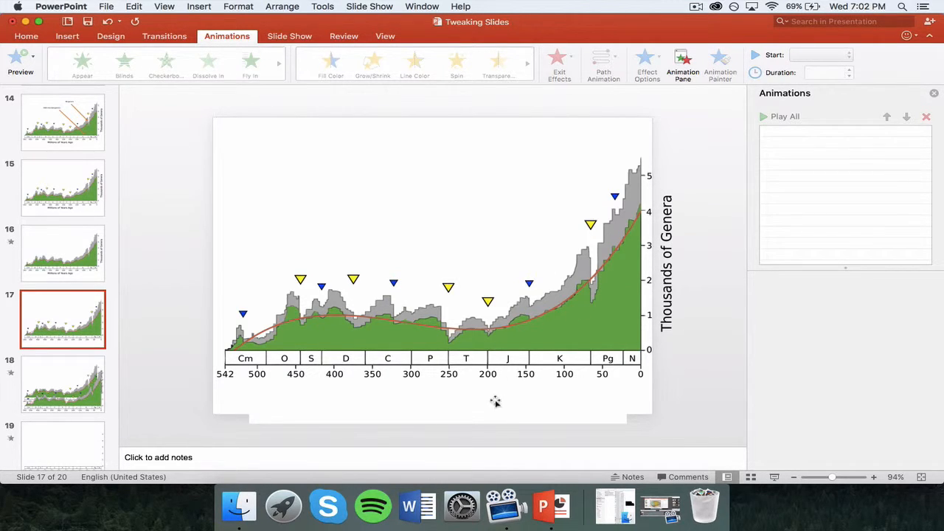
{"action": "mouse_move", "coordinate": [495, 402]}
{"action": "left_mouse_down"}
{"action": "mouse_move", "coordinate": [500, 427]}
{"action": "mouse_move", "coordinate": [497, 401]}
{"action": "left_mouse_up"}
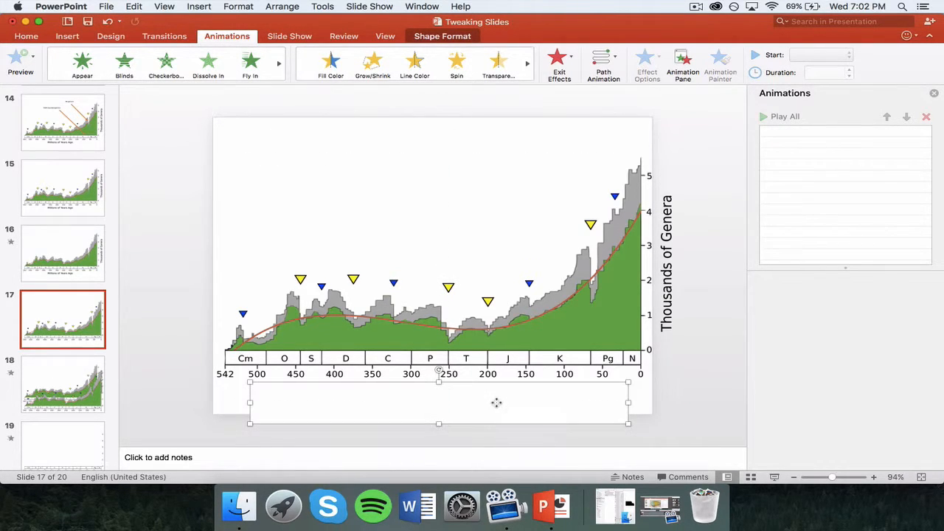
{"action": "left_click", "coordinate": [636, 273]}
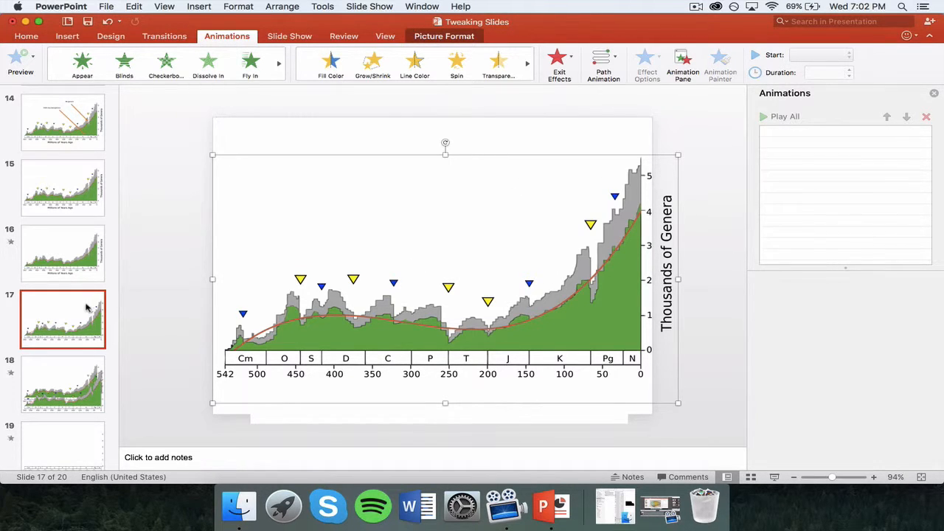
{"action": "scroll", "coordinate": [72, 307], "scroll_direction": "down", "scroll_amount": 2}
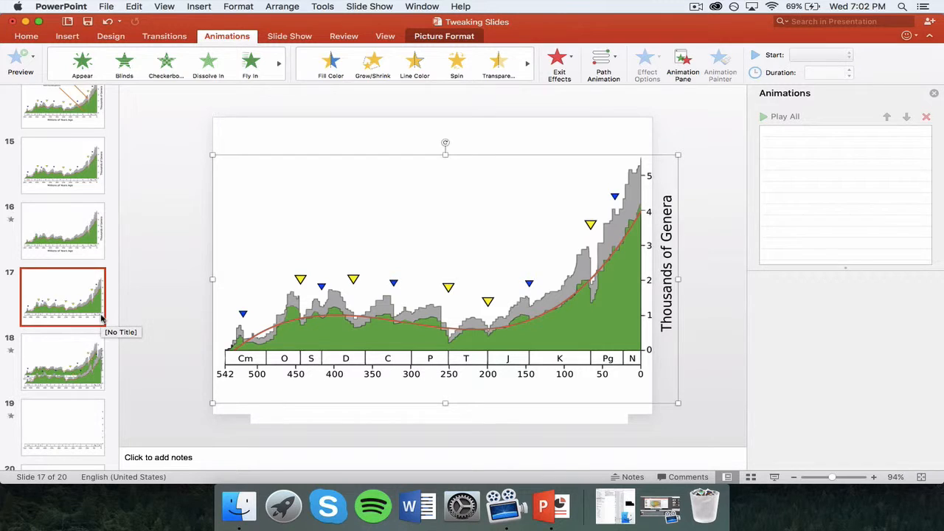
{"action": "scroll", "coordinate": [64, 308], "scroll_direction": "down", "scroll_amount": 2}
{"action": "left_click", "coordinate": [65, 307]}
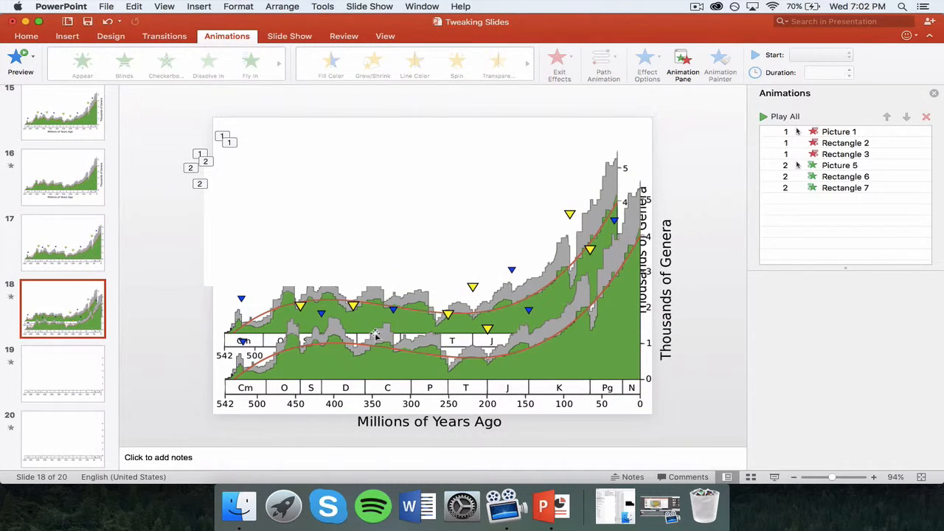
{"action": "left_click", "coordinate": [62, 111]}
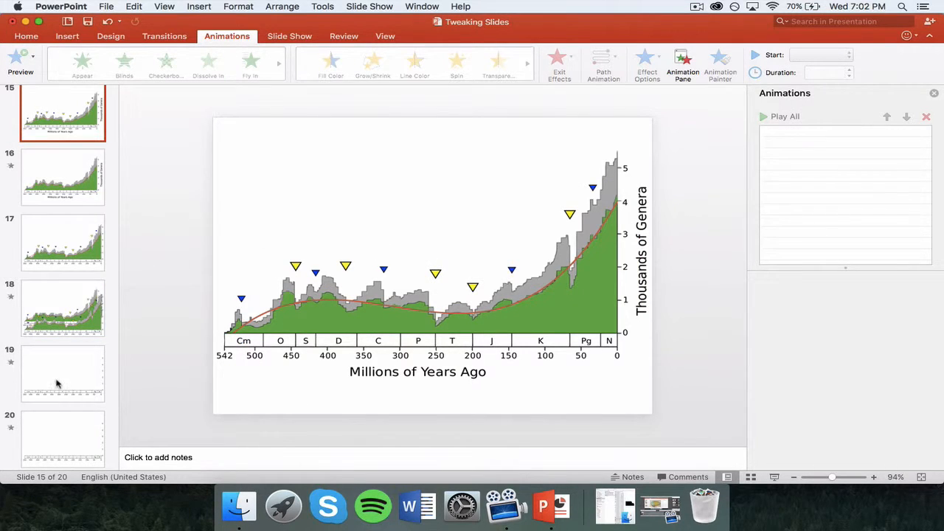
{"action": "left_click", "coordinate": [71, 315]}
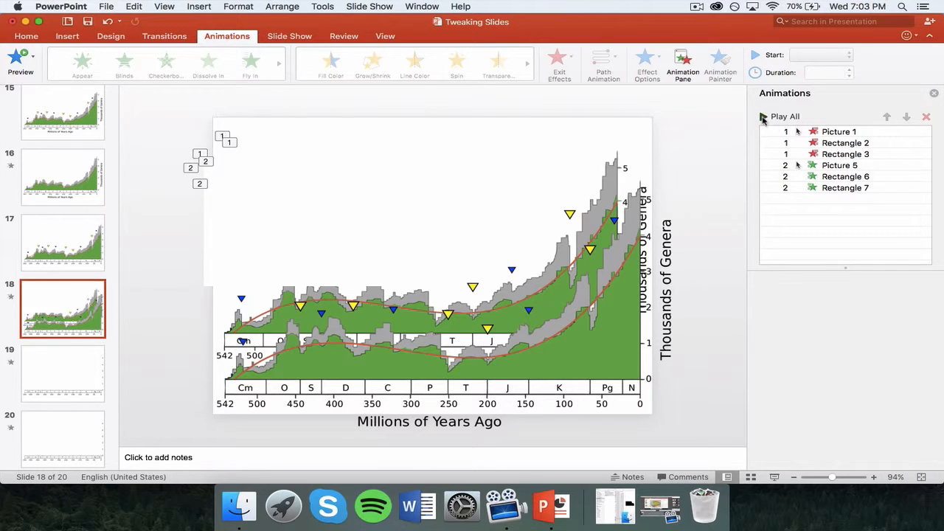
{"action": "left_click", "coordinate": [764, 117]}
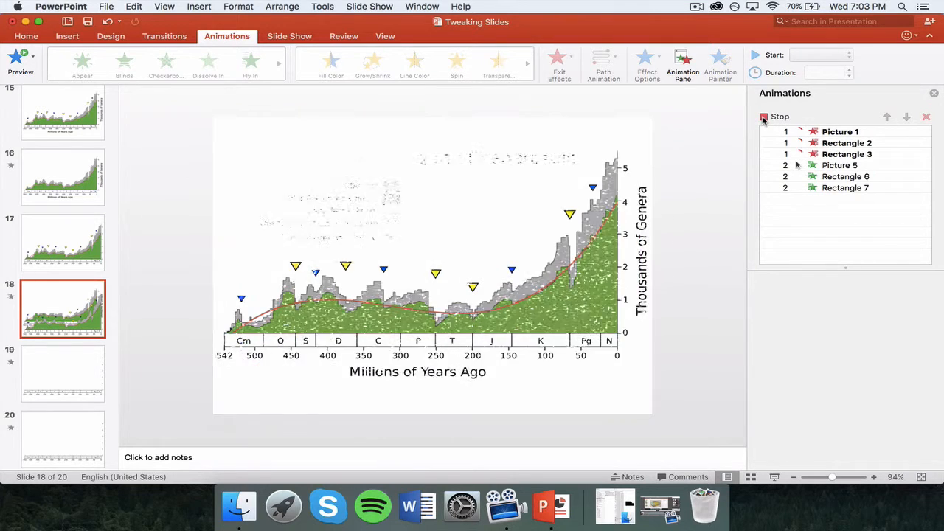
{"action": "left_click", "coordinate": [290, 37]}
{"action": "left_click", "coordinate": [65, 71]}
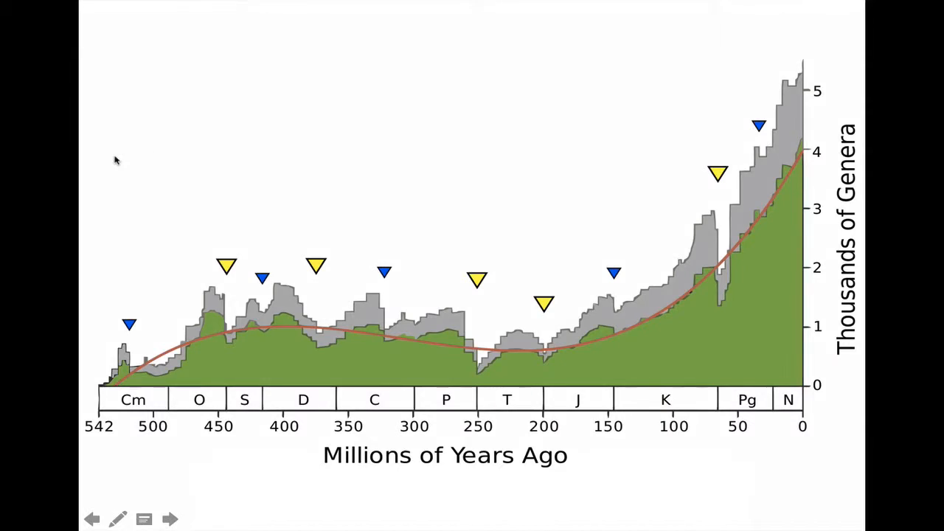
{"action": "left_click", "coordinate": [115, 160]}
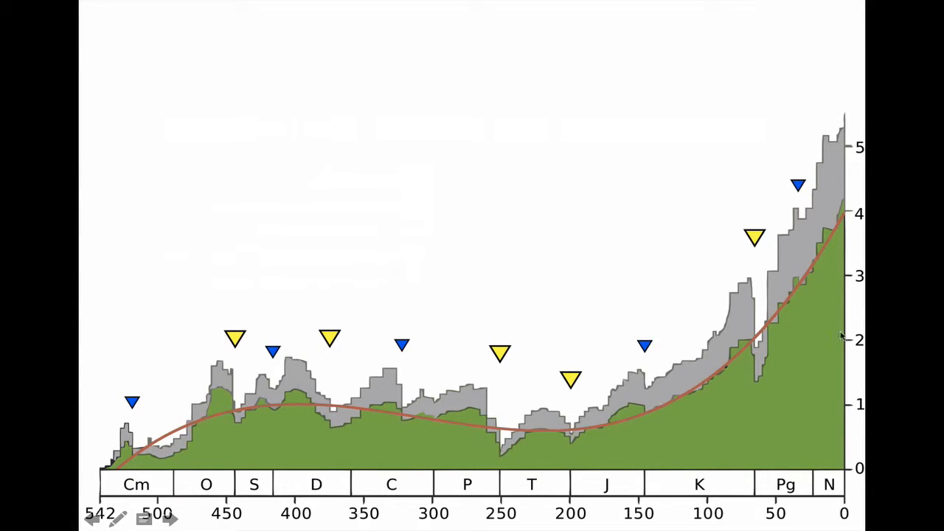
{"action": "key", "text": "Escape"}
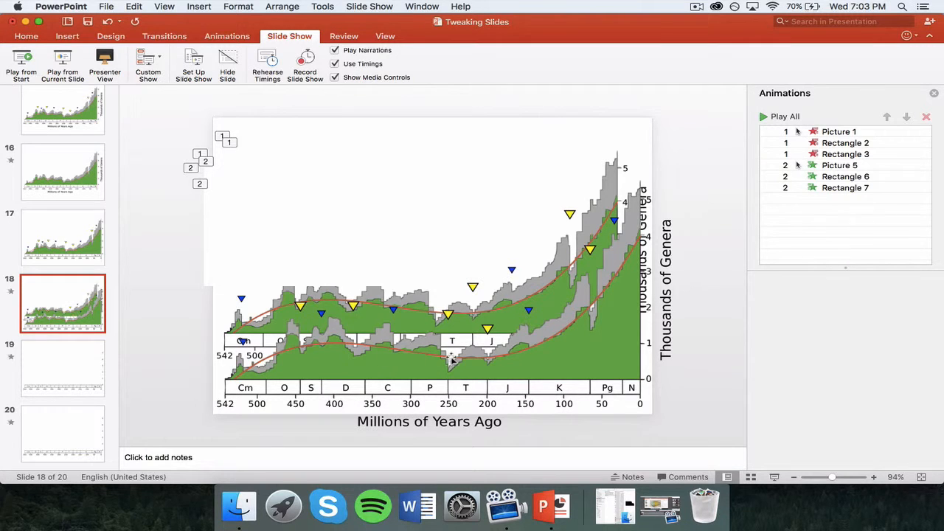
- On slide 19, preview the Rectangle 5 wipe and show its wipe-direction choices
{"action": "left_click", "coordinate": [80, 367]}
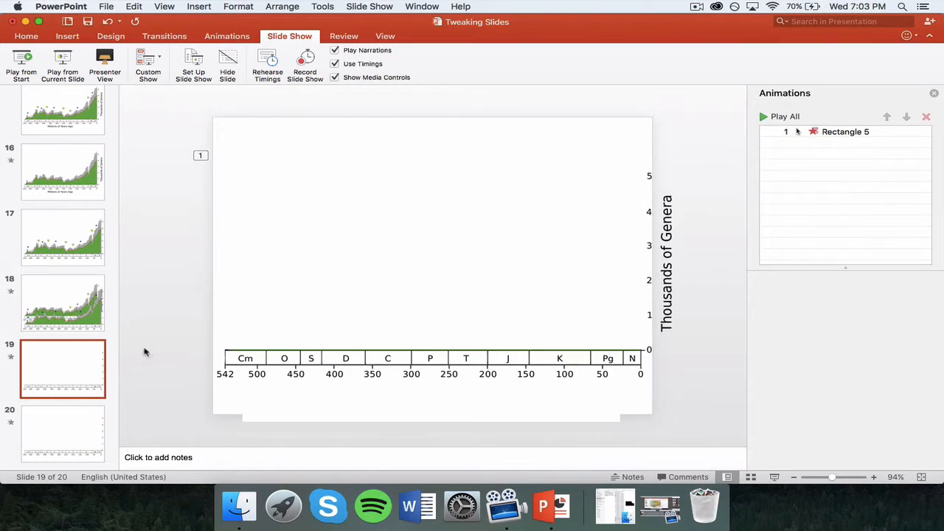
{"action": "left_click", "coordinate": [478, 270]}
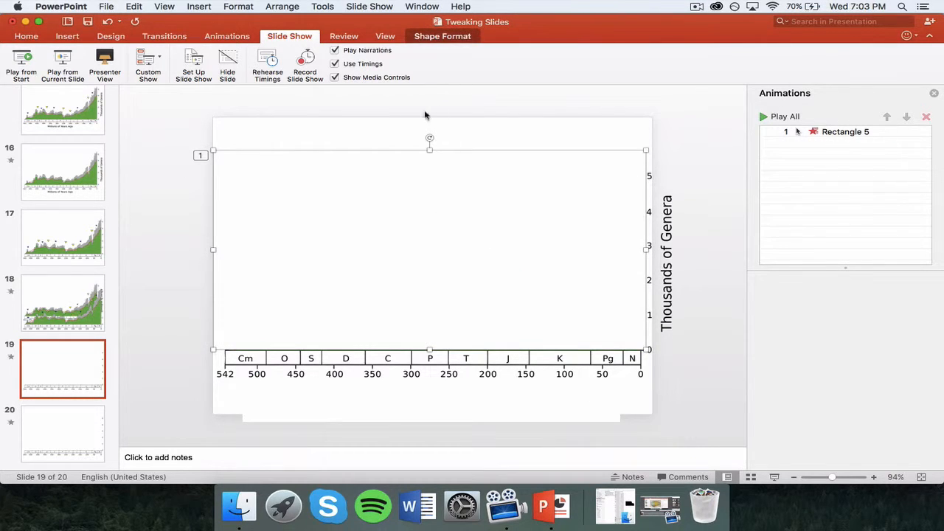
{"action": "left_click", "coordinate": [462, 104]}
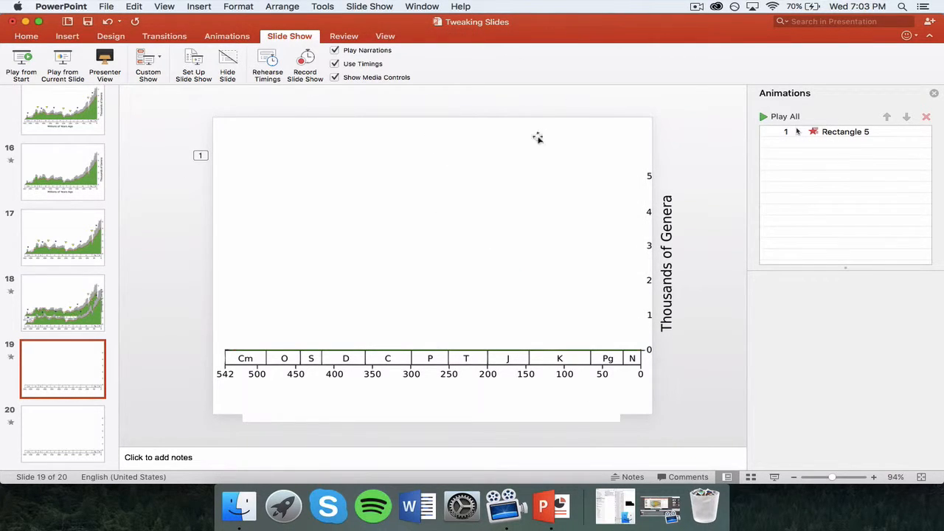
{"action": "left_click", "coordinate": [764, 117]}
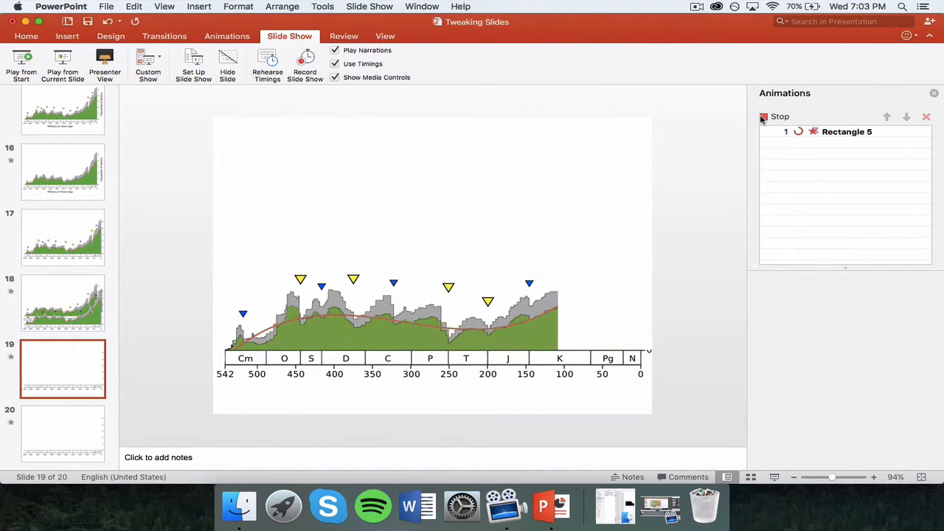
{"action": "left_click", "coordinate": [837, 134]}
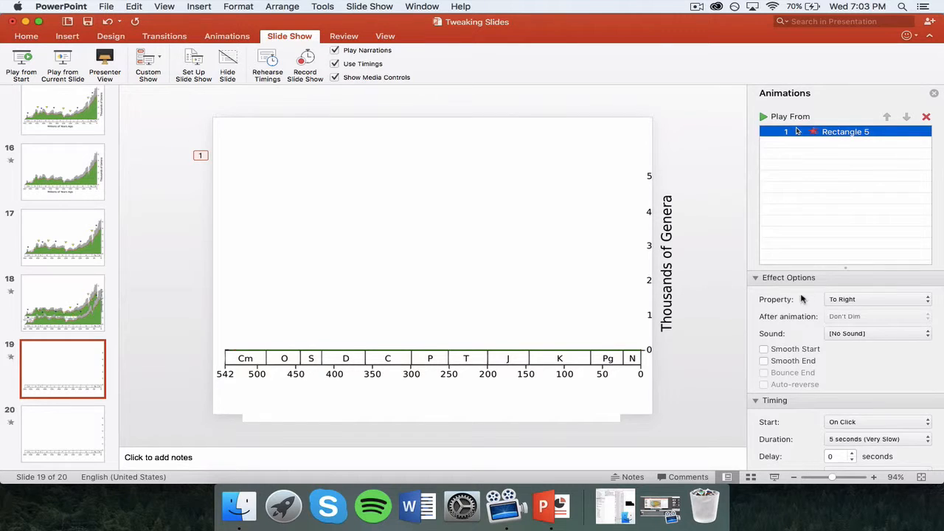
{"action": "left_click", "coordinate": [845, 299]}
{"action": "left_click", "coordinate": [846, 299]}
{"action": "scroll", "coordinate": [864, 315], "scroll_direction": "down", "scroll_amount": 3}
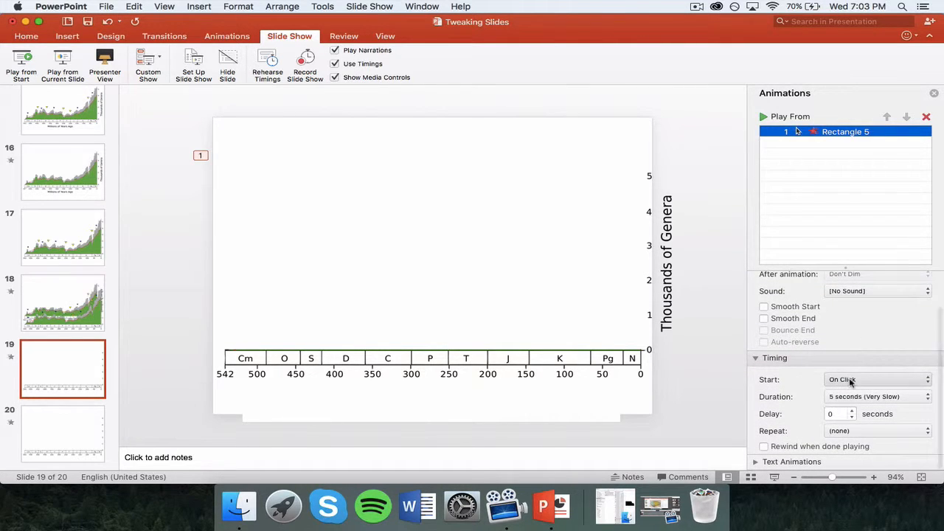
{"action": "left_click", "coordinate": [848, 397]}
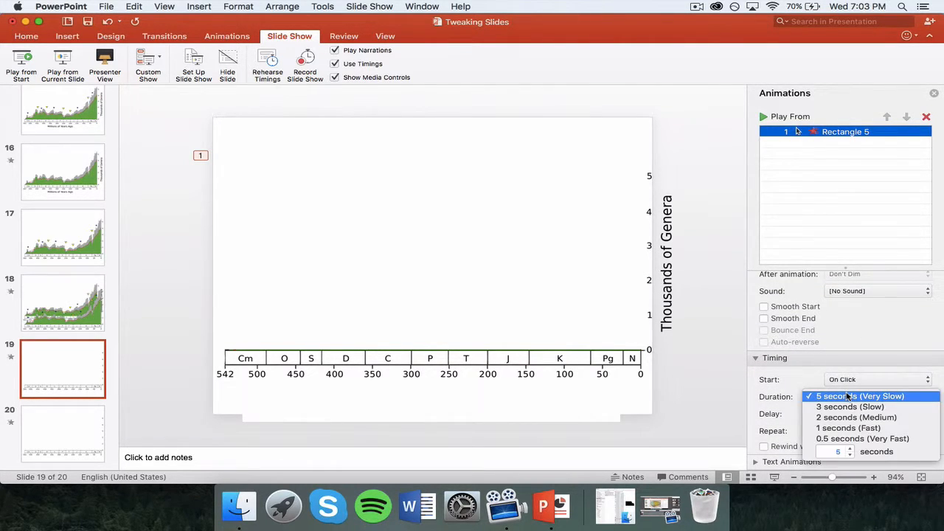
{"action": "left_click", "coordinate": [849, 397]}
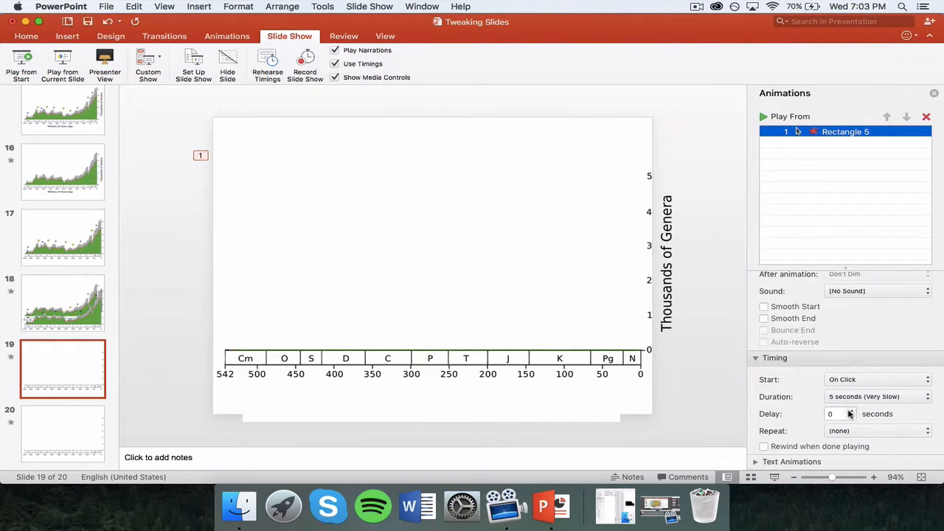
{"action": "left_click", "coordinate": [854, 403]}
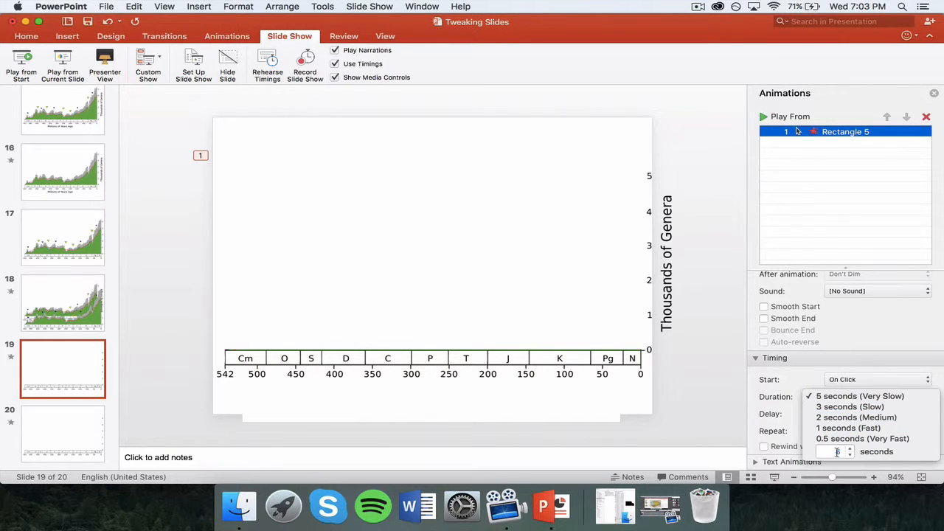
{"action": "left_click", "coordinate": [416, 100]}
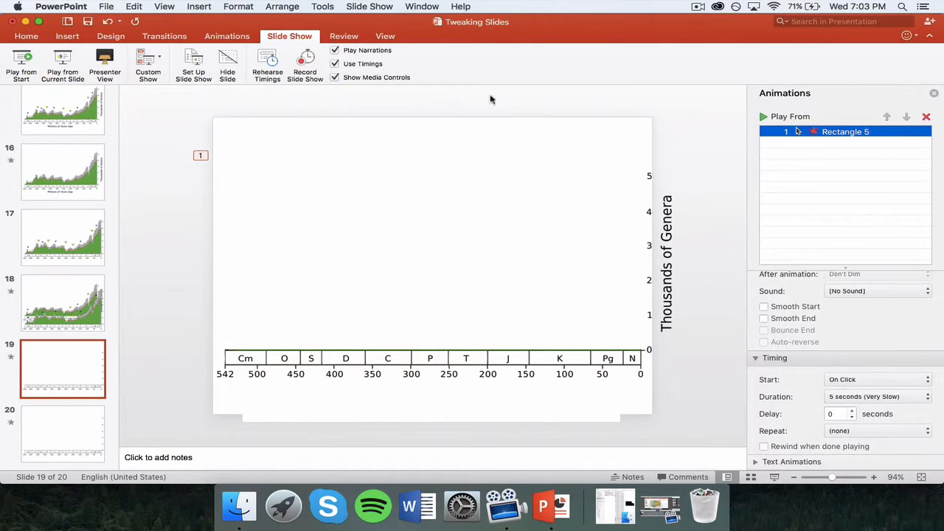
{"action": "left_click", "coordinate": [766, 118]}
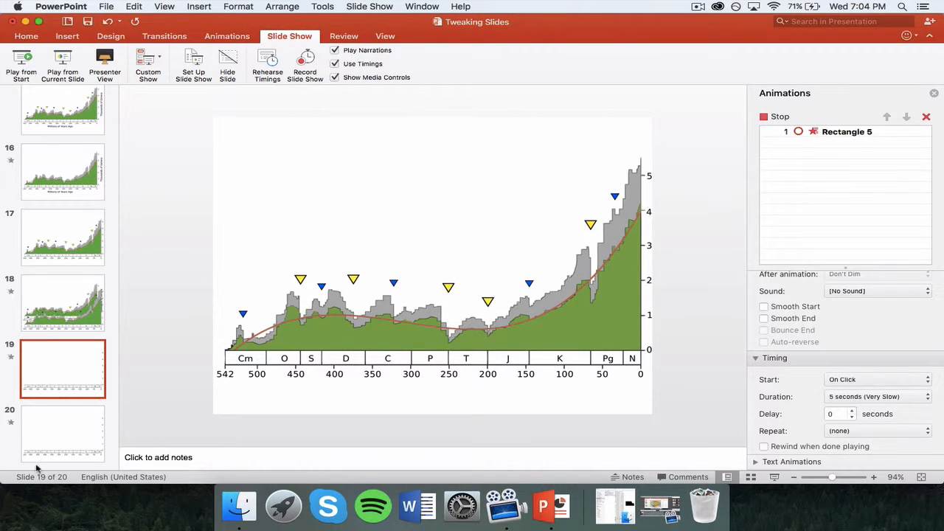
- On slide 20, check each covering rectangle from O–S to the right end, then Play All
{"action": "left_click", "coordinate": [58, 431]}
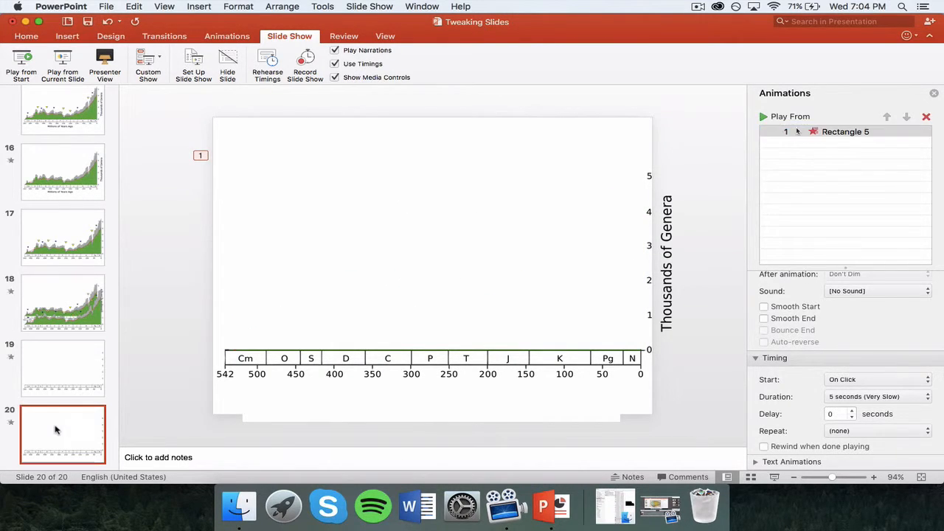
{"action": "left_click", "coordinate": [265, 258]}
{"action": "left_click", "coordinate": [338, 256]}
{"action": "left_click", "coordinate": [388, 254]}
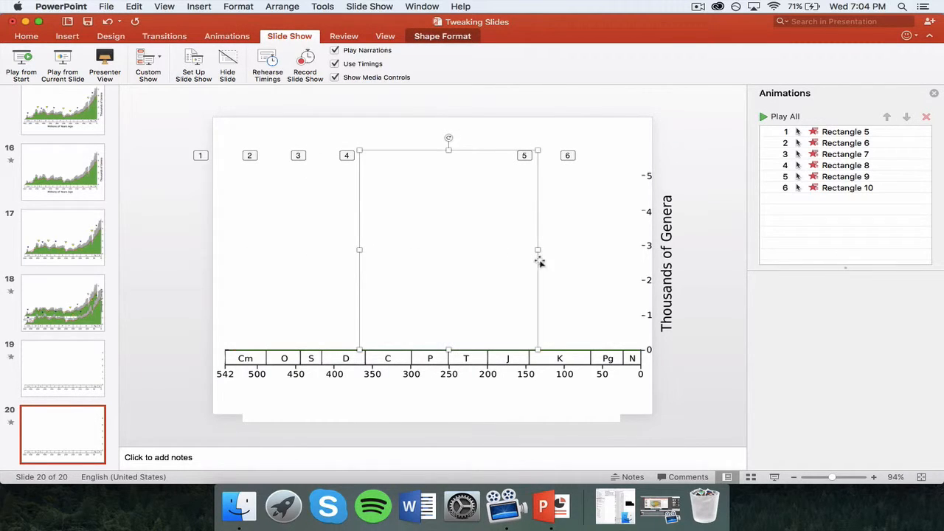
{"action": "left_click", "coordinate": [583, 249]}
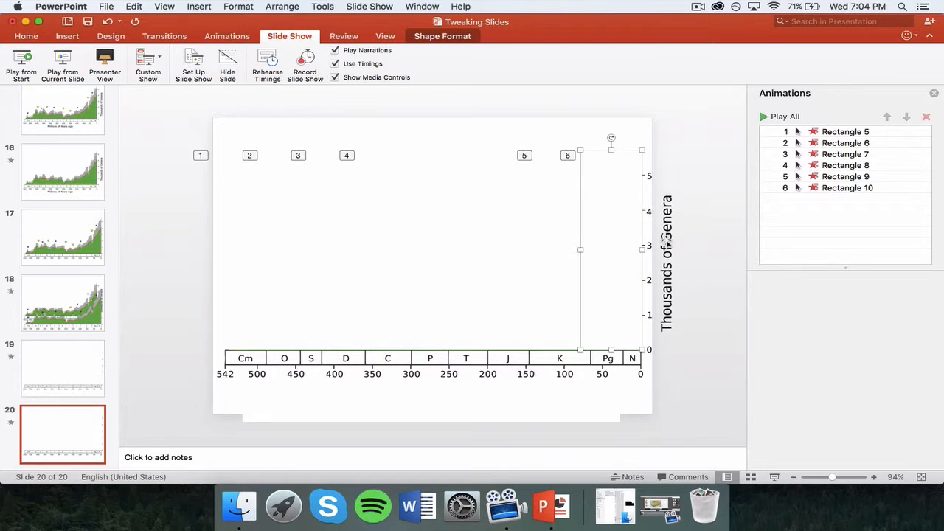
{"action": "left_click", "coordinate": [233, 242]}
{"action": "left_click", "coordinate": [764, 120]}
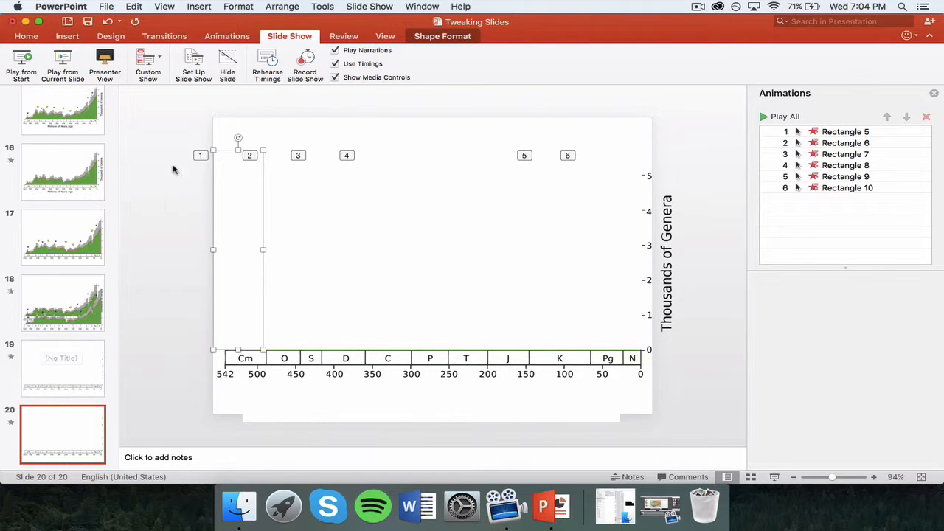
- Deselect the rectangle and view slide 10 with the full titled graph
{"action": "left_click", "coordinate": [169, 130]}
{"action": "scroll", "coordinate": [66, 391], "scroll_direction": "up", "scroll_amount": 5}
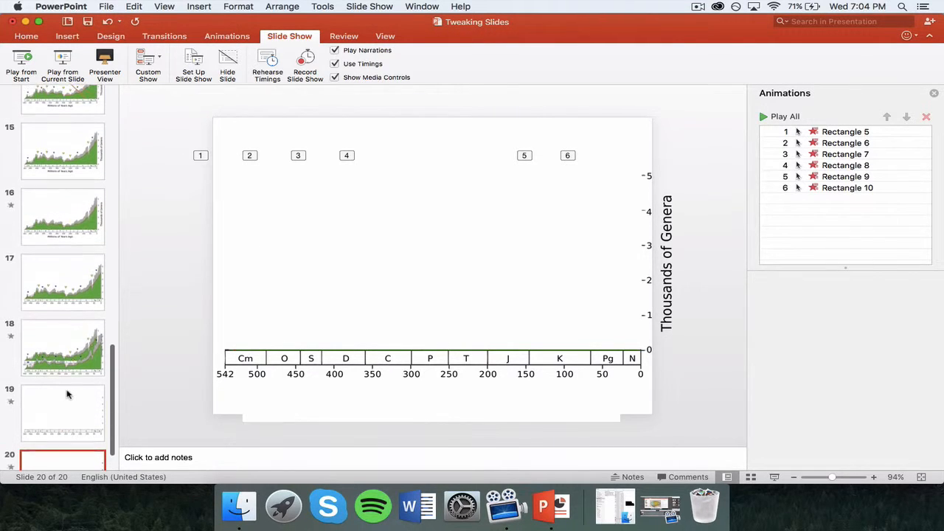
{"action": "scroll", "coordinate": [67, 395], "scroll_direction": "up", "scroll_amount": 3}
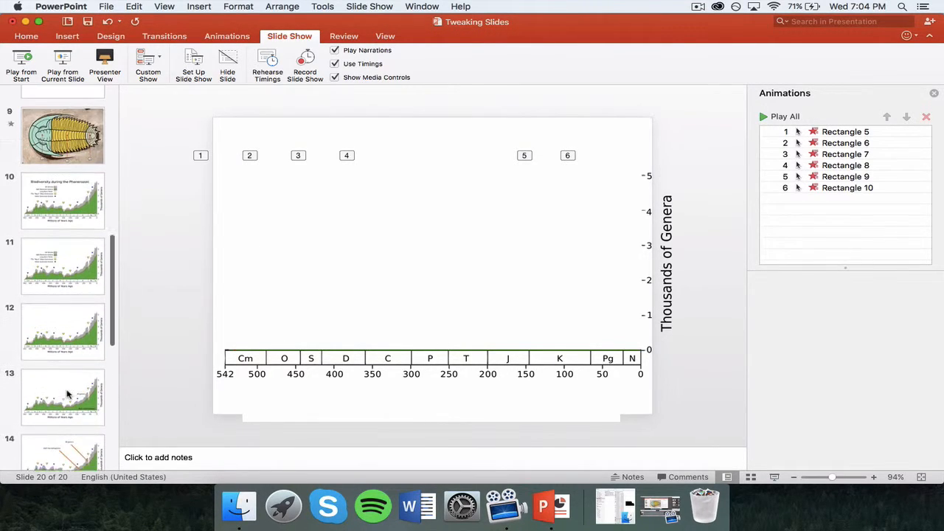
{"action": "left_click", "coordinate": [87, 212]}
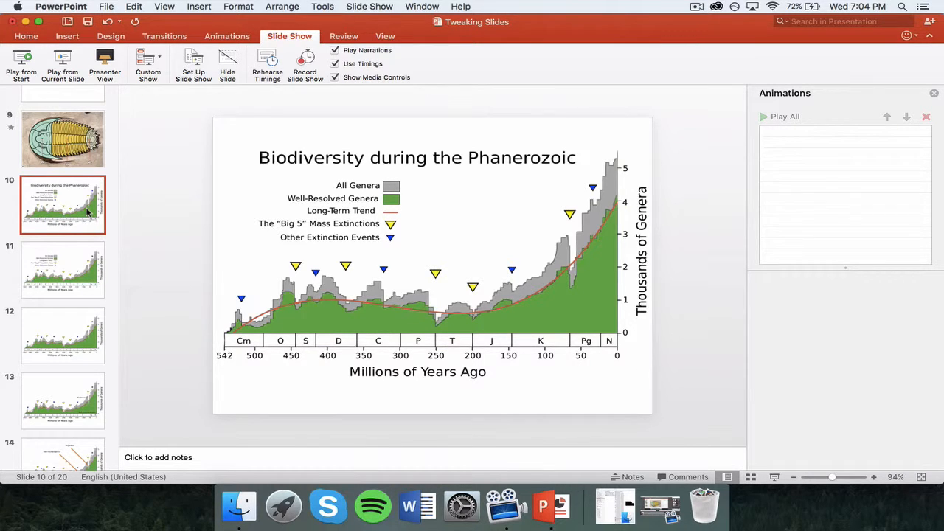
- Glance at slide 17, then return to slide 19 and replay its wipe preview
{"action": "scroll", "coordinate": [87, 212], "scroll_direction": "down", "scroll_amount": 6}
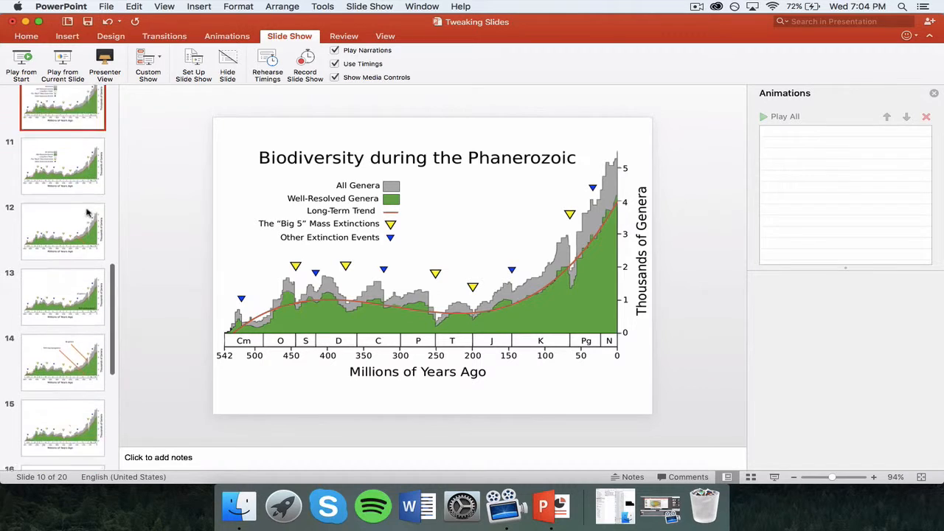
{"action": "scroll", "coordinate": [87, 212], "scroll_direction": "down", "scroll_amount": 2}
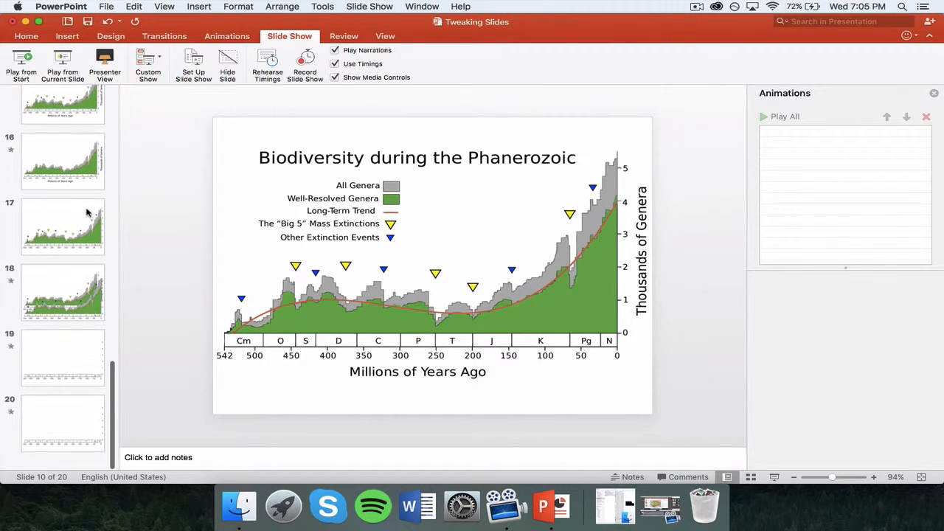
{"action": "left_click", "coordinate": [75, 221]}
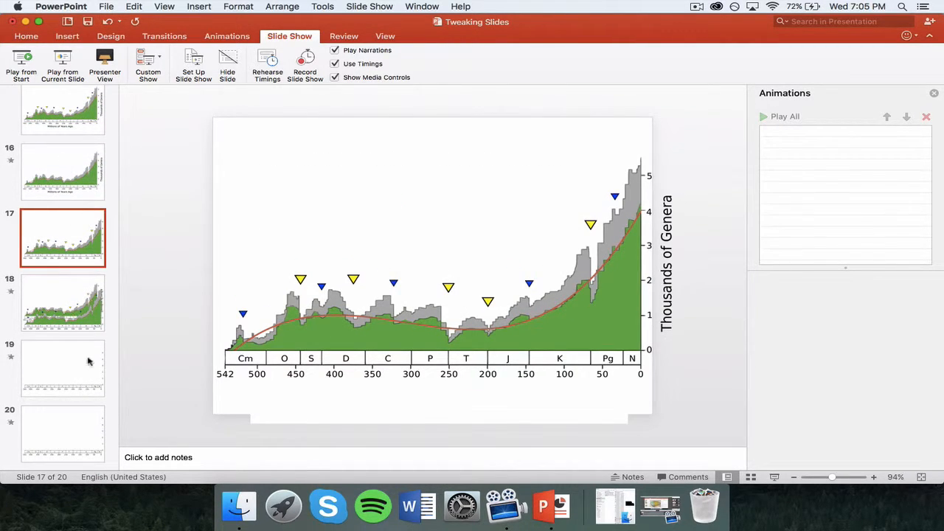
{"action": "left_click", "coordinate": [79, 380]}
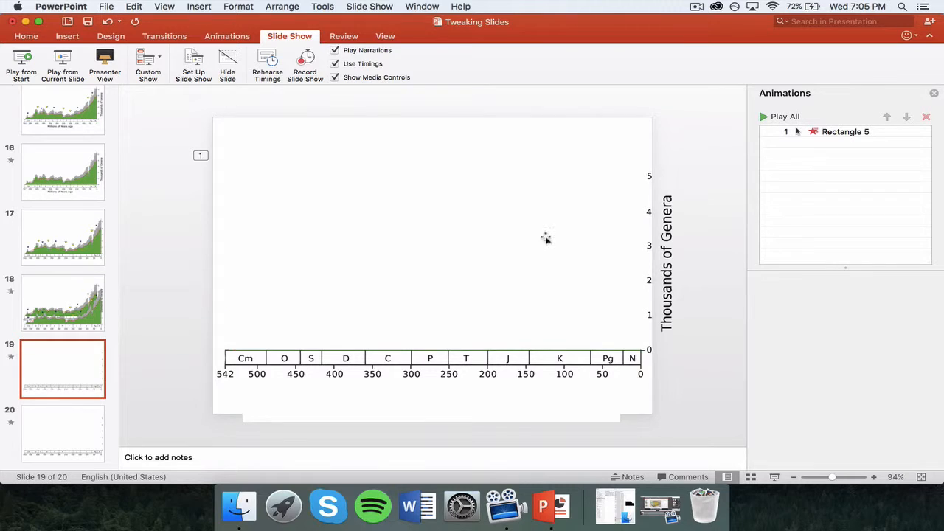
{"action": "left_click", "coordinate": [765, 118]}
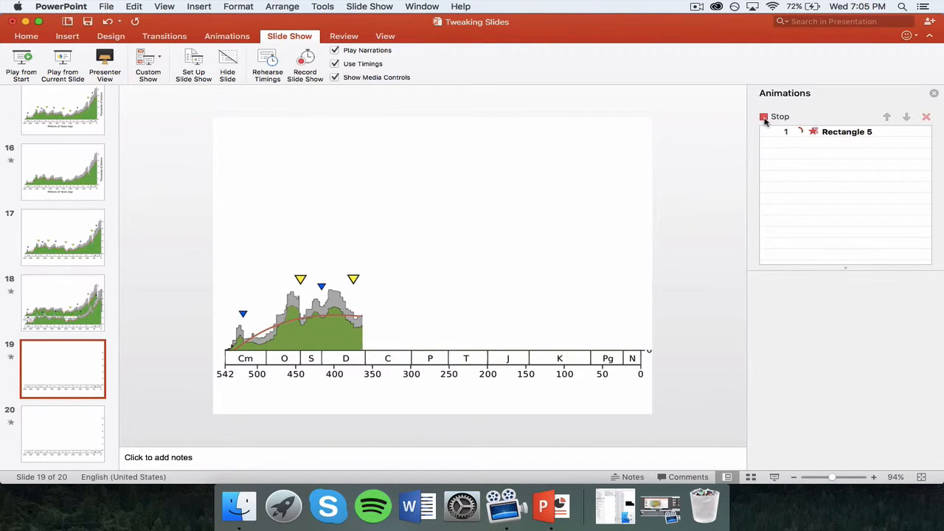